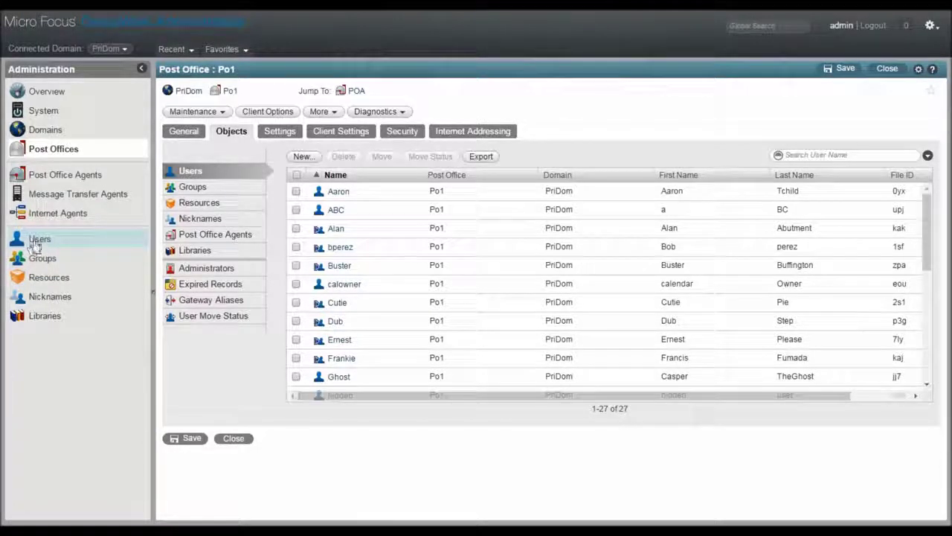
- Open the Disk Space Management send options in the client options of post office Po1
click(46, 151)
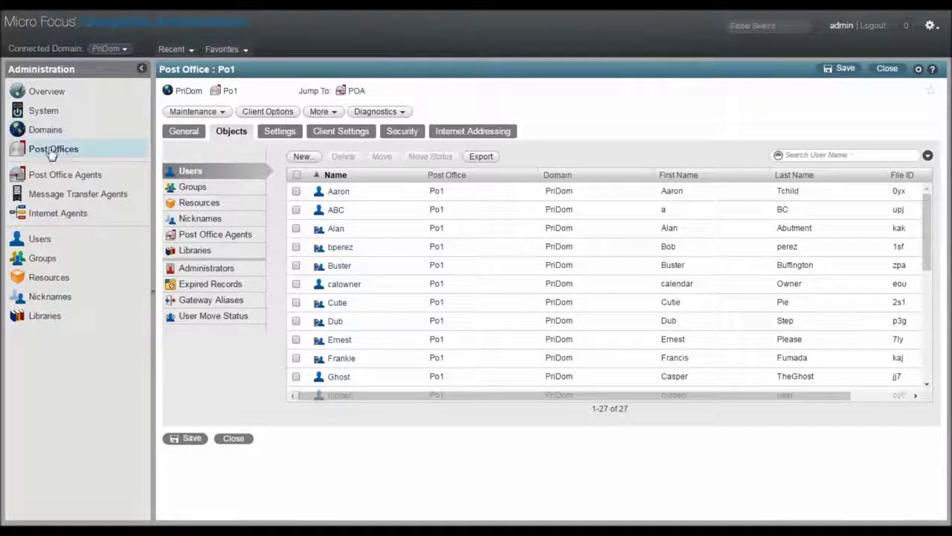
click(53, 150)
click(188, 142)
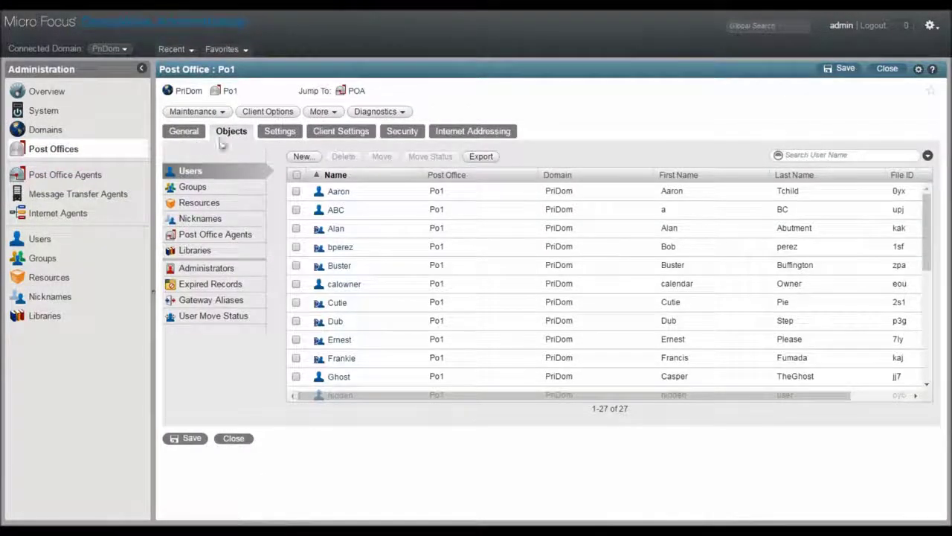
click(283, 117)
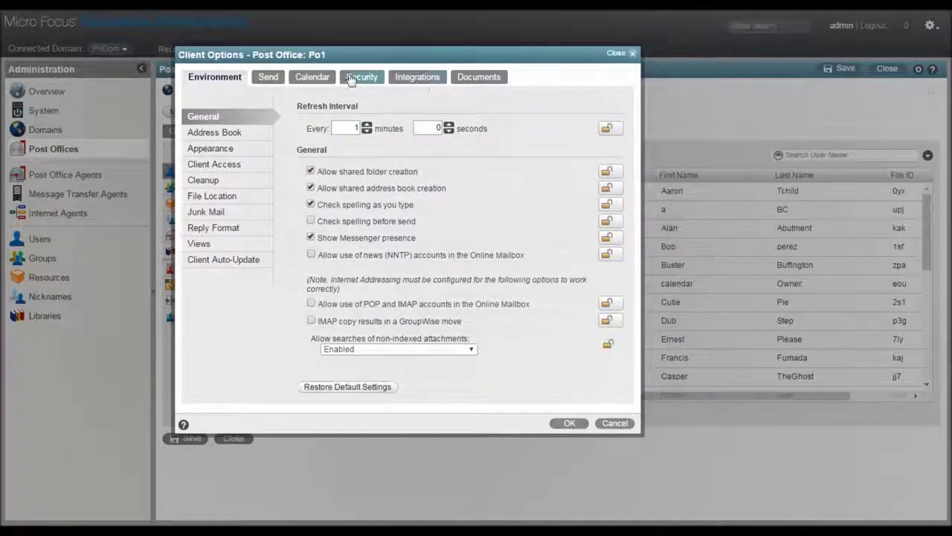
click(266, 78)
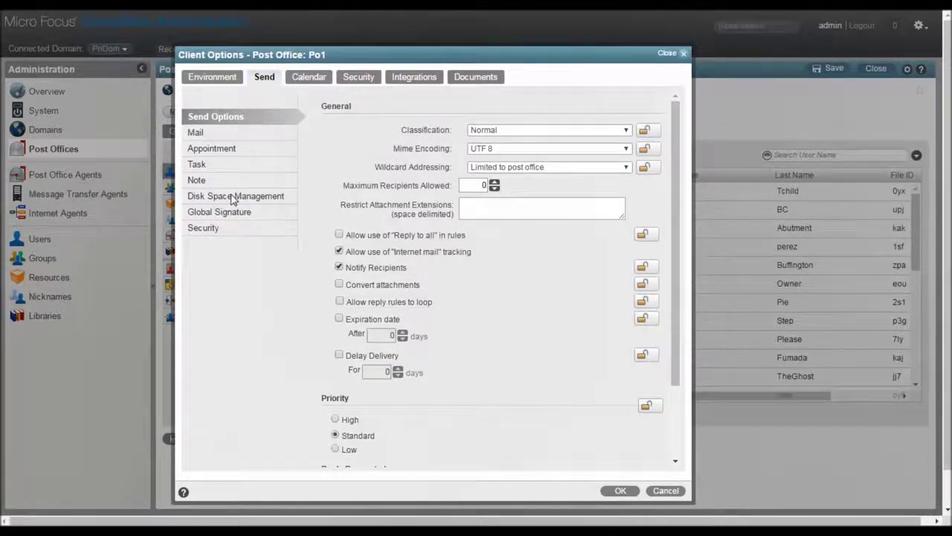
click(233, 198)
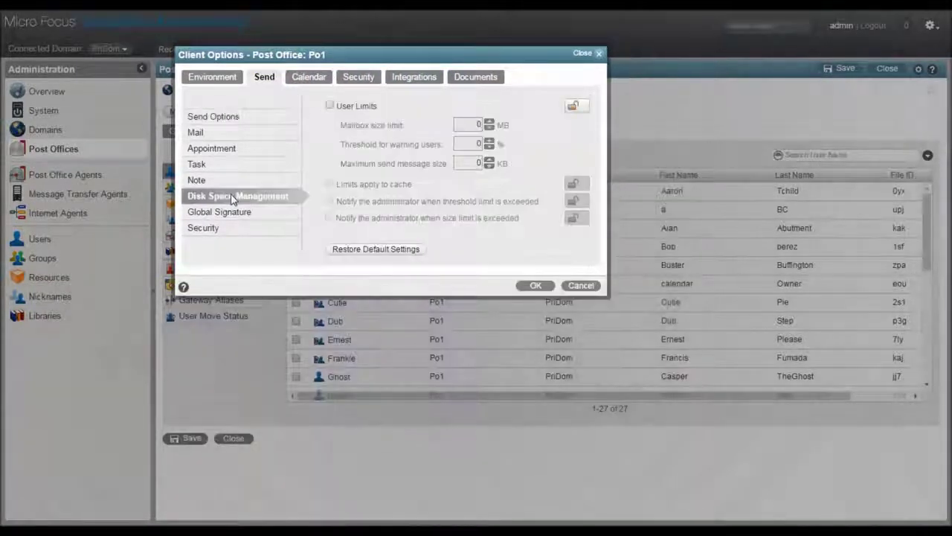
- Enable user limits with a mailbox size limit of 1024 MB and a warning threshold of 80%, and apply them
click(331, 107)
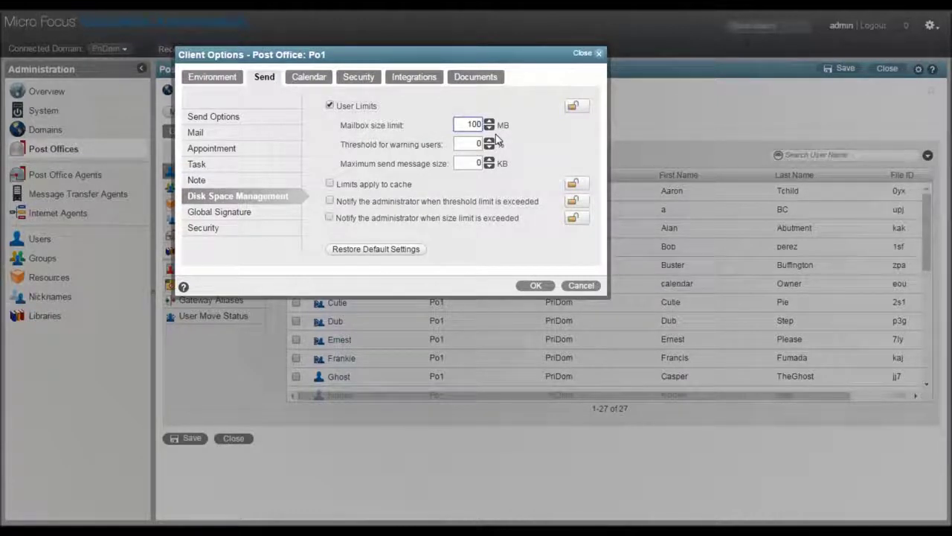
key(BackSpace)
text(24)
key(BackSpace)
key(Tab)
text(80)
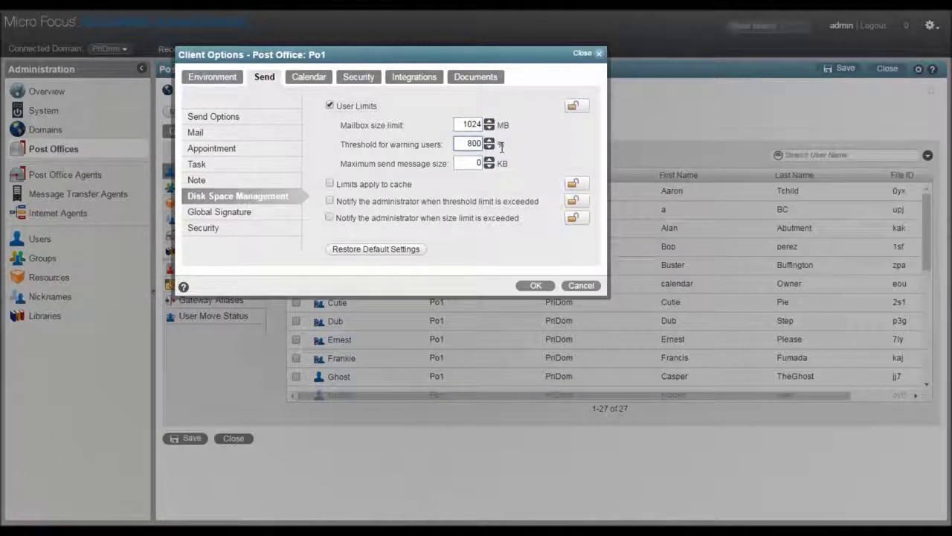
key(Delete)
key(Tab)
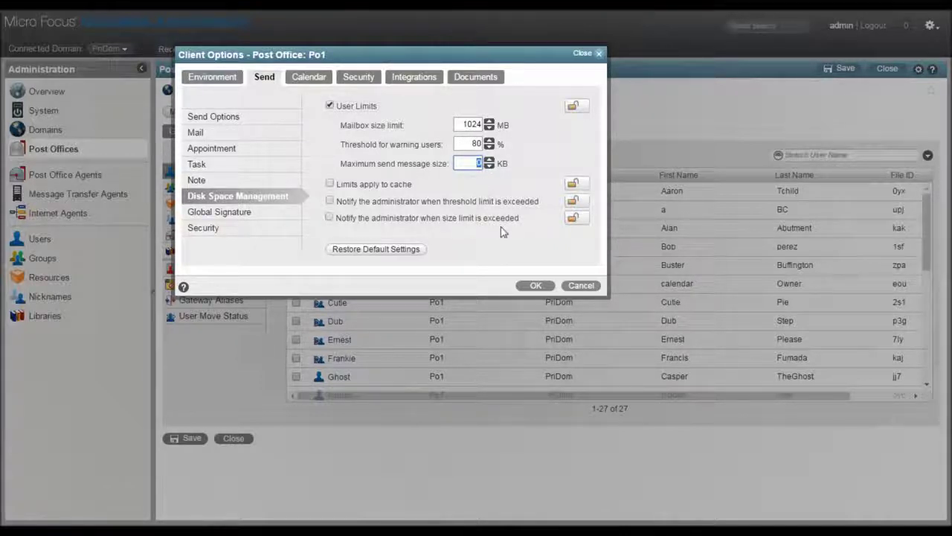
click(535, 287)
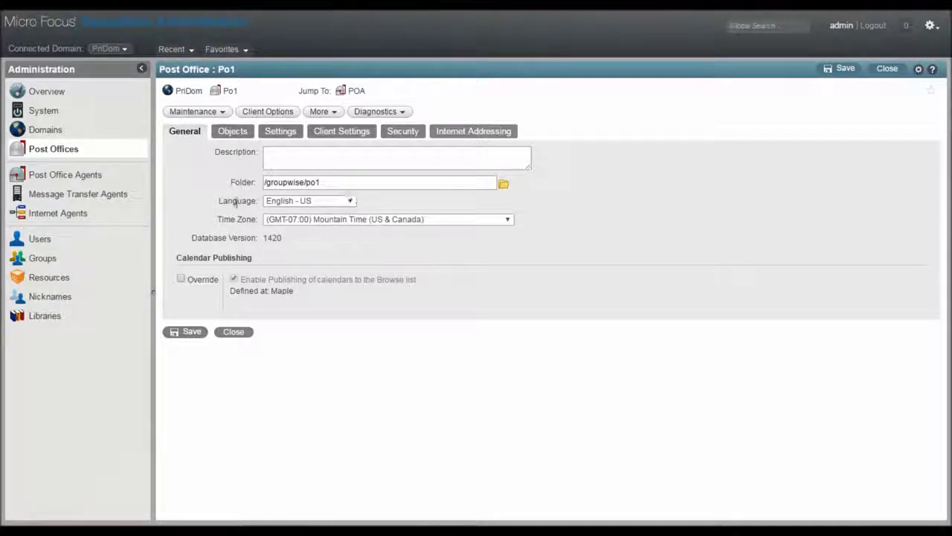
- In Po1's client cleanup options, set auto-delete after 60 days for Mail and Phone and for Appointment, Task, and Note
click(268, 111)
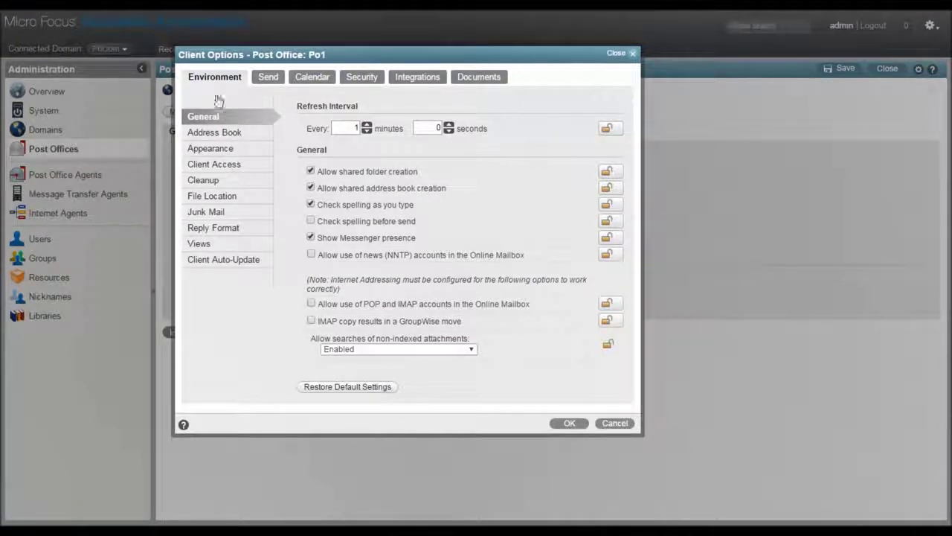
click(201, 184)
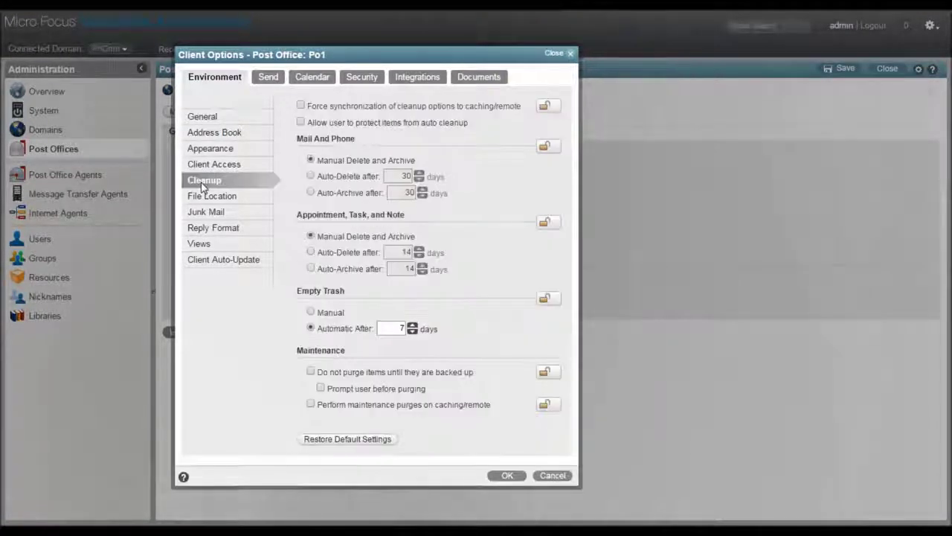
click(311, 177)
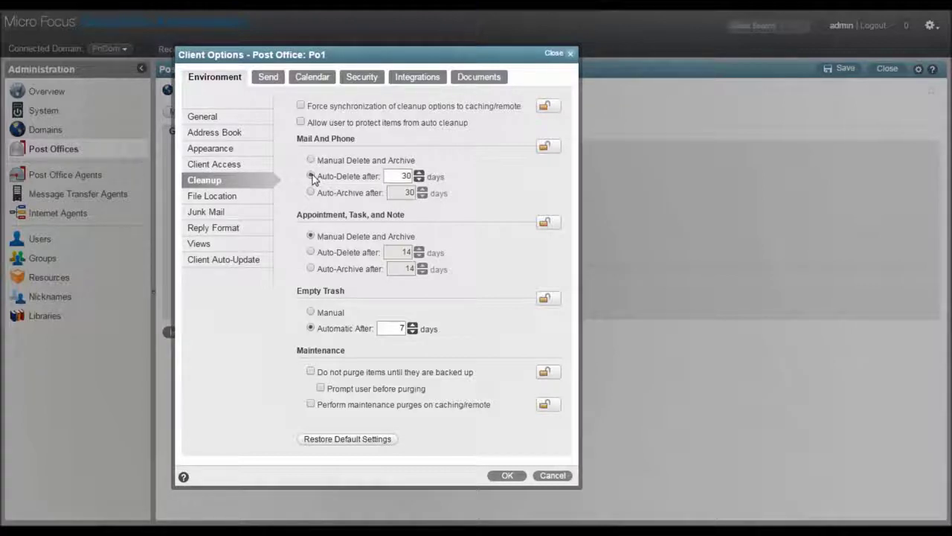
click(311, 253)
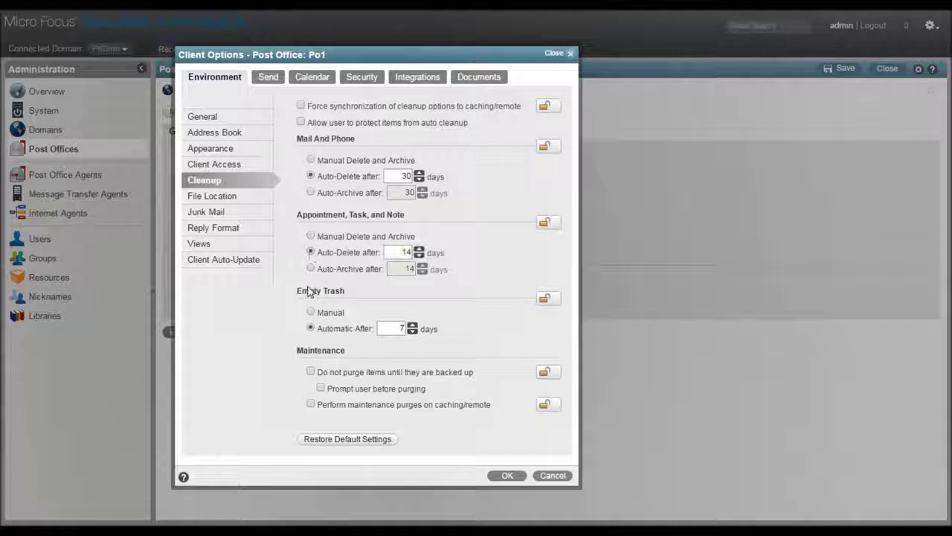
double_click(404, 176)
text(60)
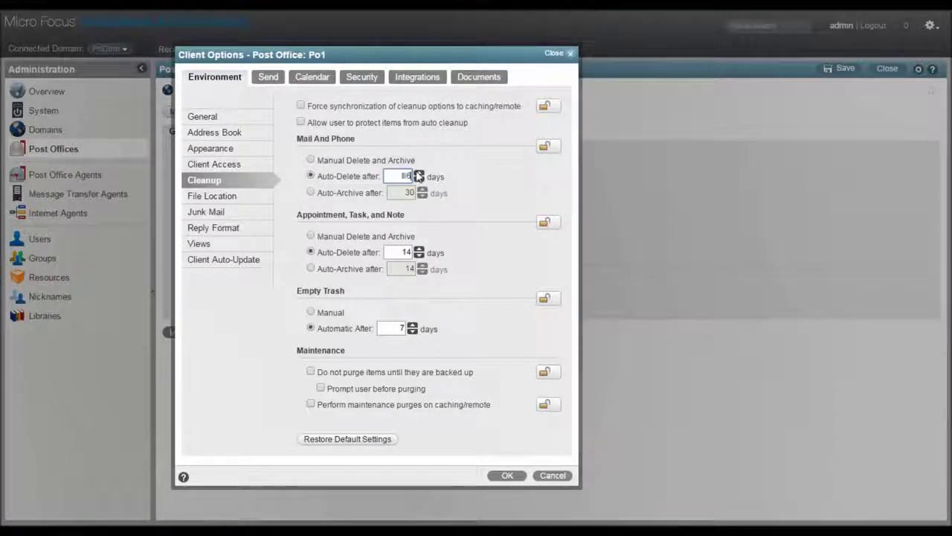
click(402, 251)
double_click(403, 251)
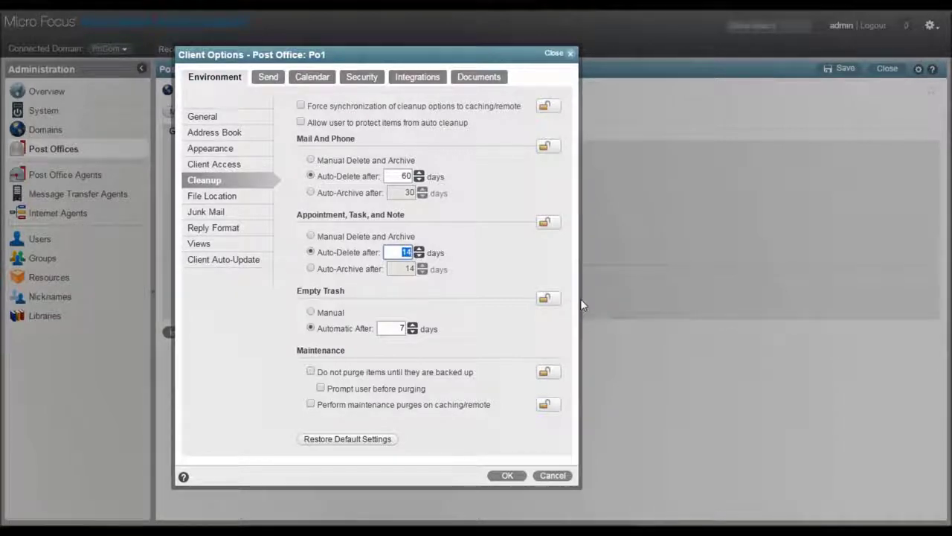
text(60)
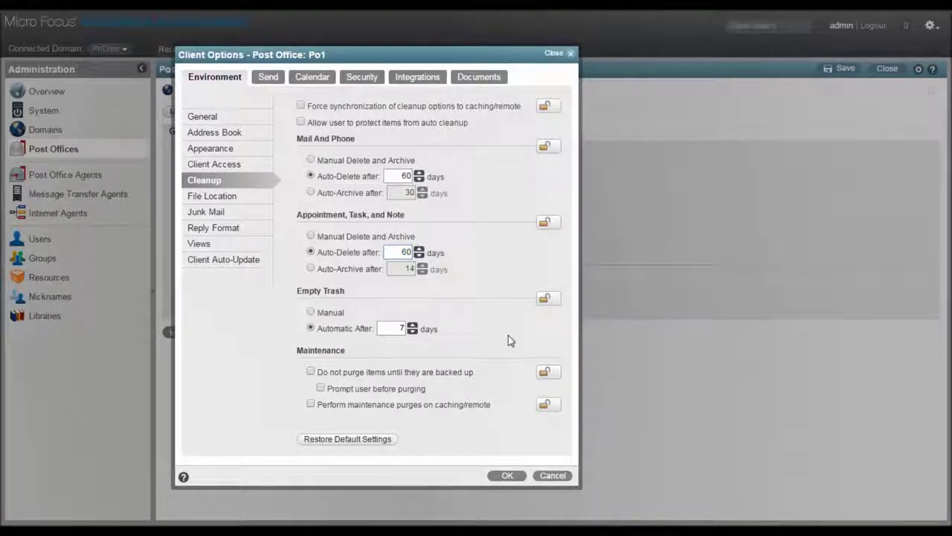
- Lock the Mail and Phone cleanup settings and toggle the lock on the Appointment, Task, and Note settings
click(545, 148)
click(545, 149)
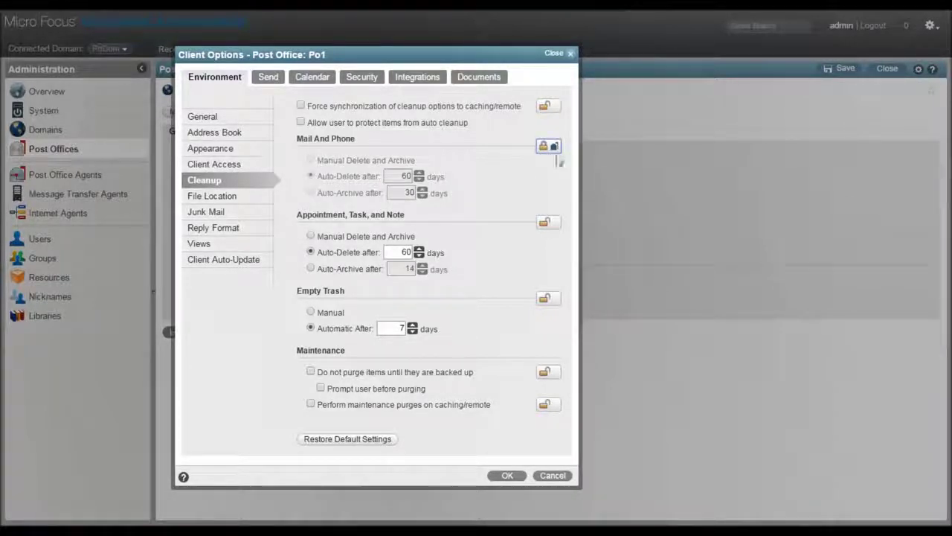
click(551, 226)
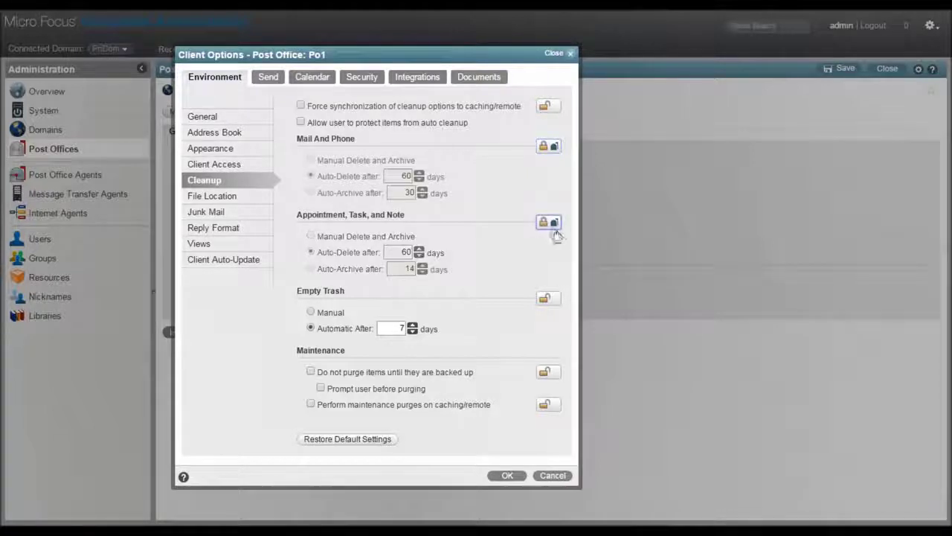
click(554, 227)
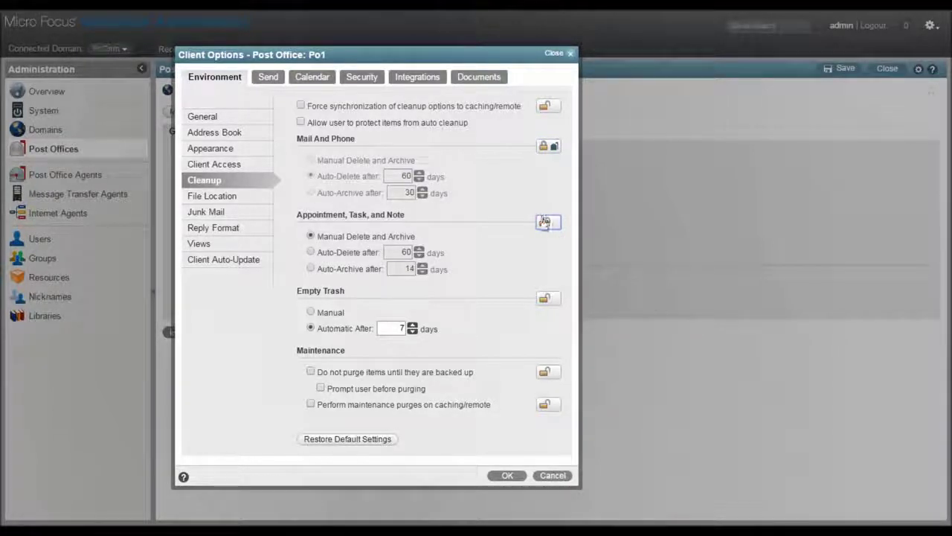
click(546, 226)
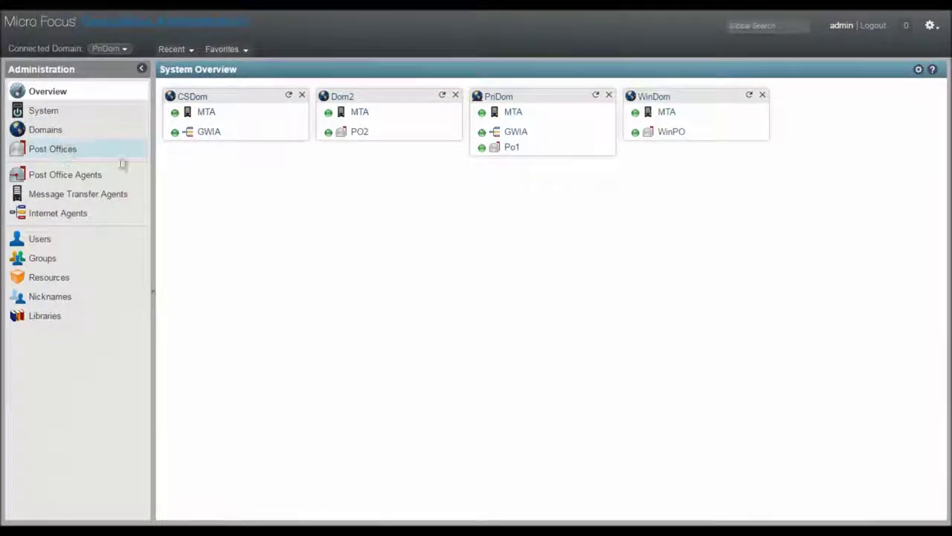
- Try setting up mailbox/library maintenance on post office Po1 with the Expire/Reduce Messages action set to Expire and reduce
click(509, 148)
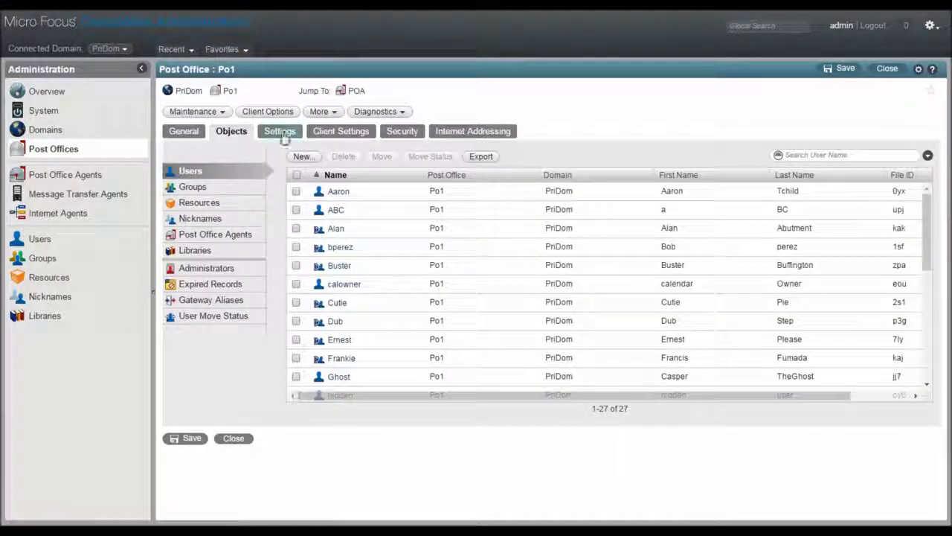
click(193, 111)
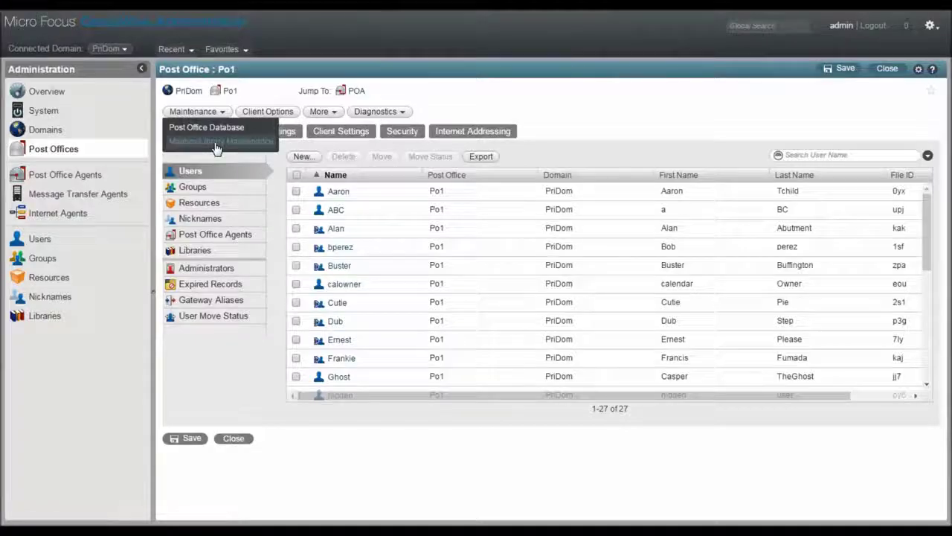
click(214, 142)
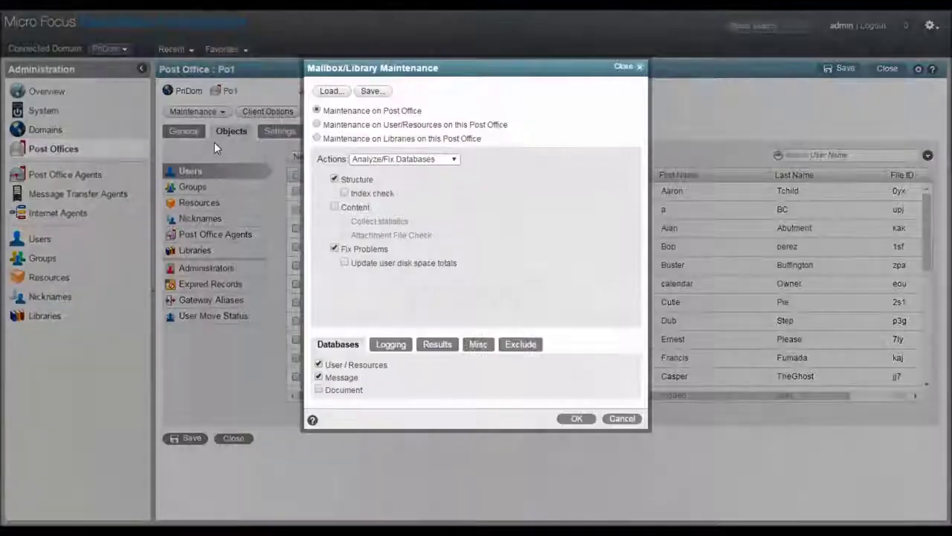
click(453, 160)
click(358, 180)
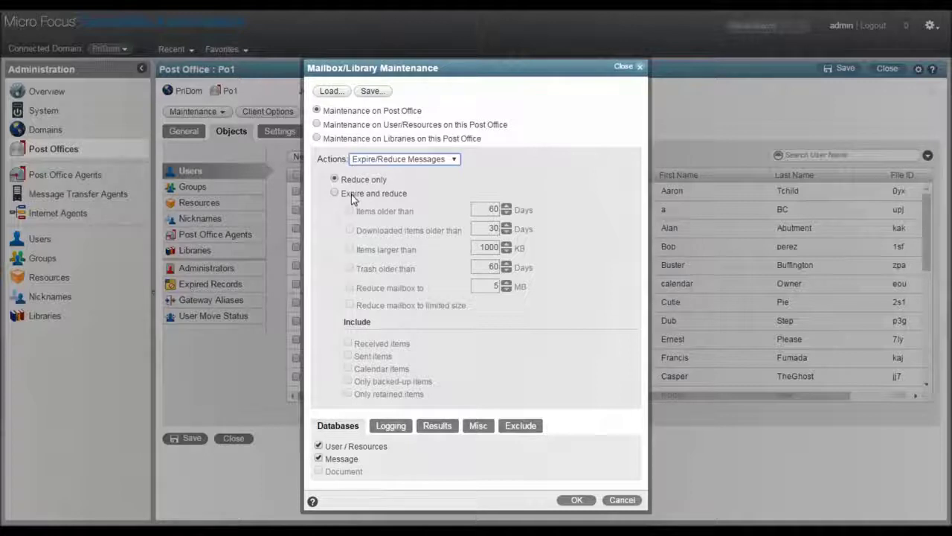
click(351, 194)
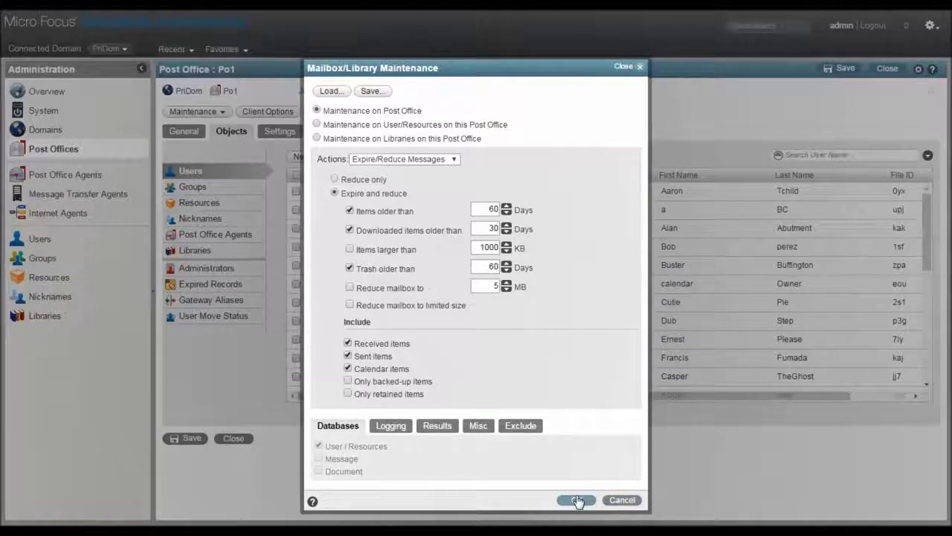
click(622, 500)
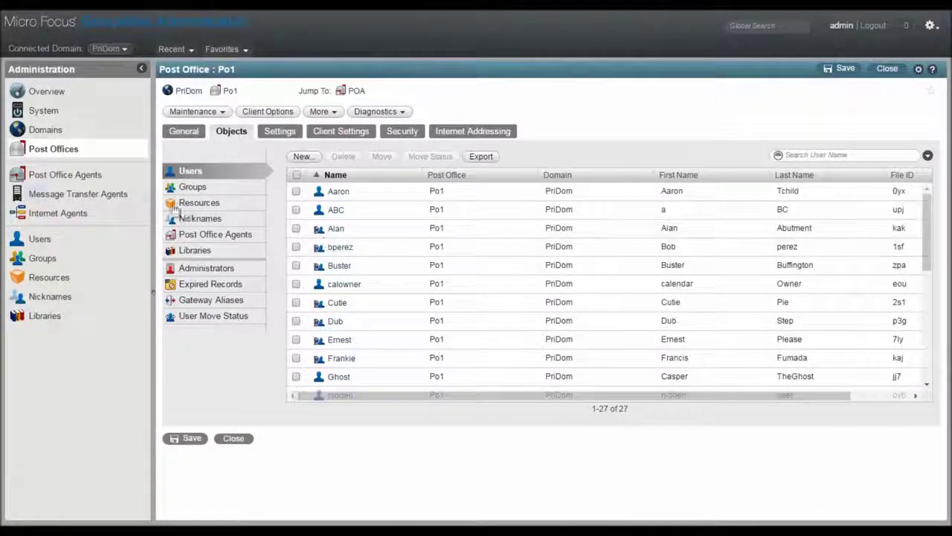
- Open the scheduled events of the post office agent that serves Po1
click(59, 174)
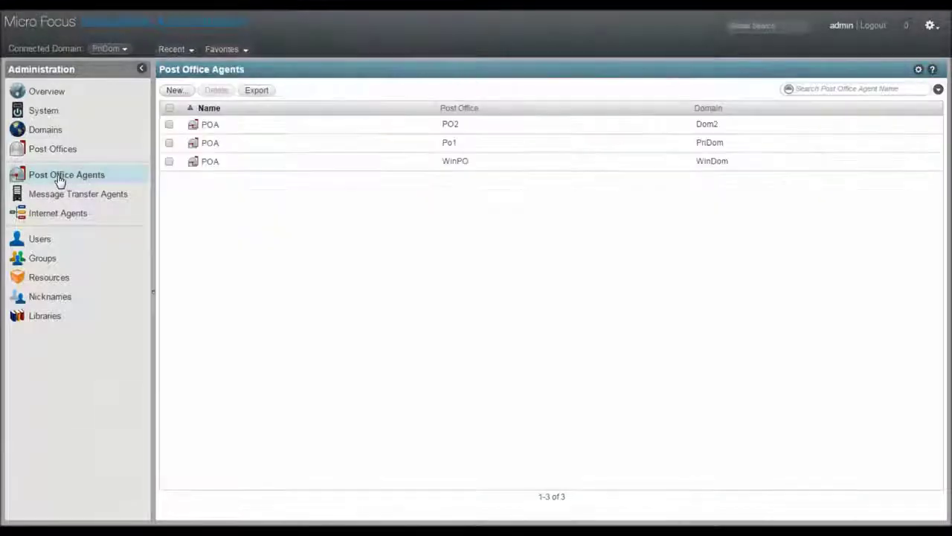
click(209, 146)
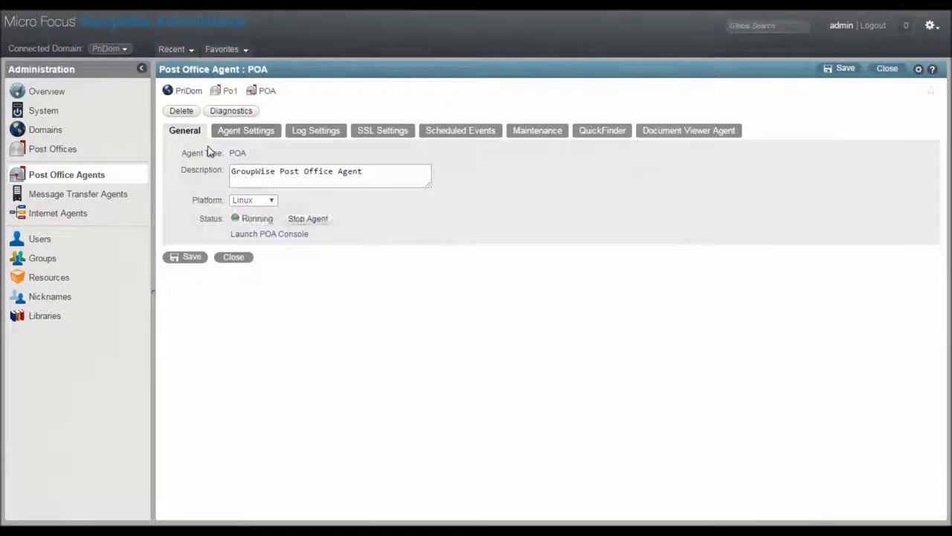
click(437, 134)
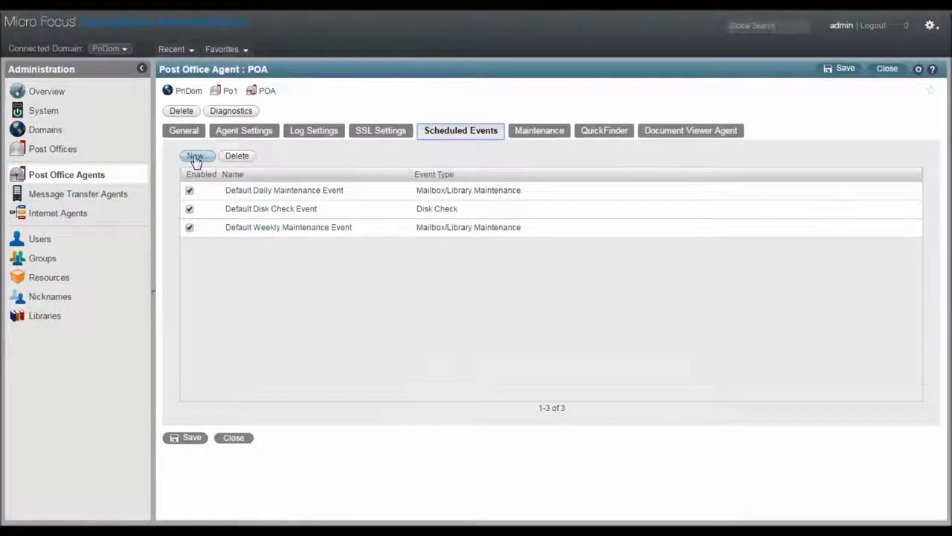
- Create a new scheduled event named "clean up" for the post office agent
click(195, 158)
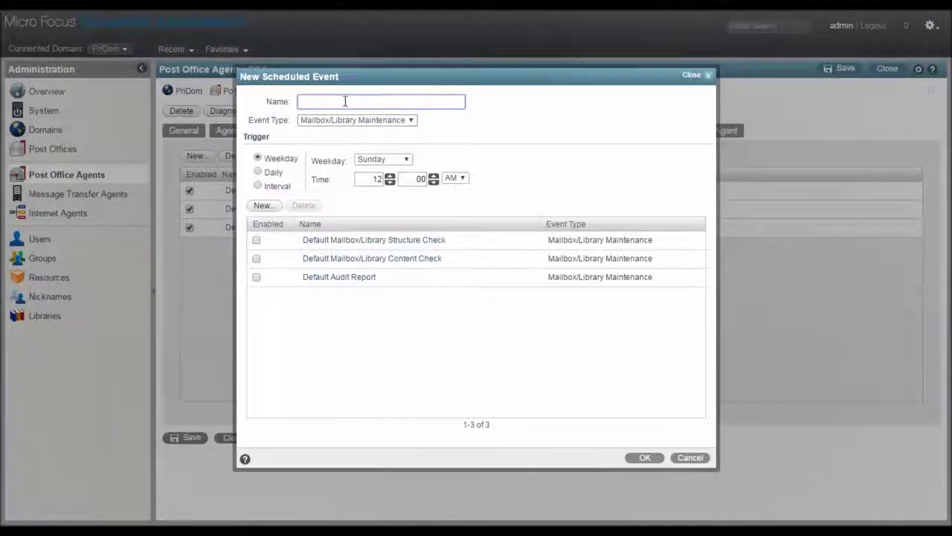
click(345, 101)
text(clean up)
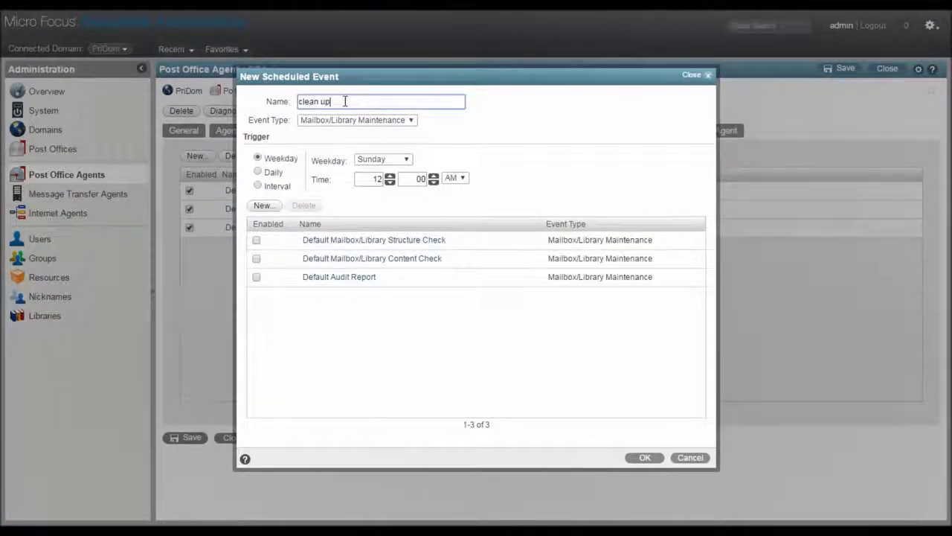
key(Tab)
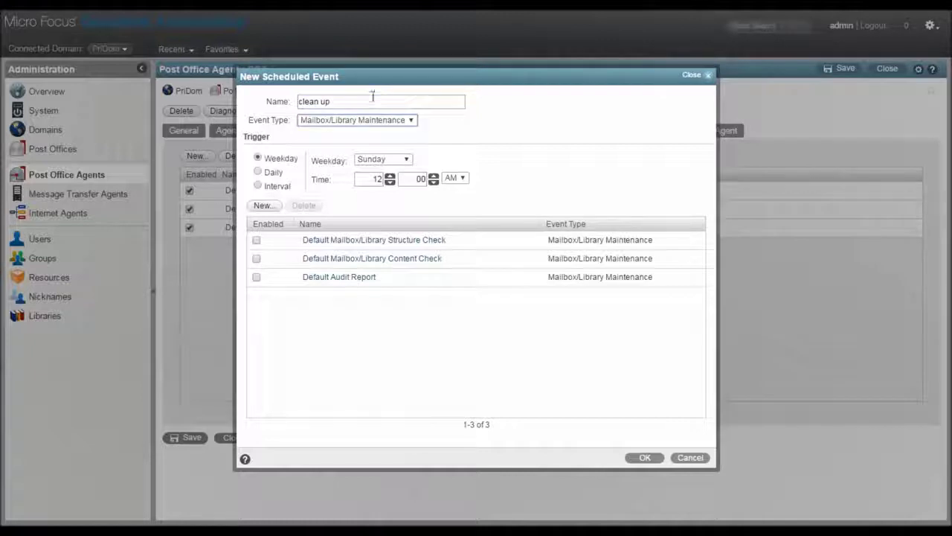
- Set the clean up event's trigger to Friday at 5:00 PM
click(407, 161)
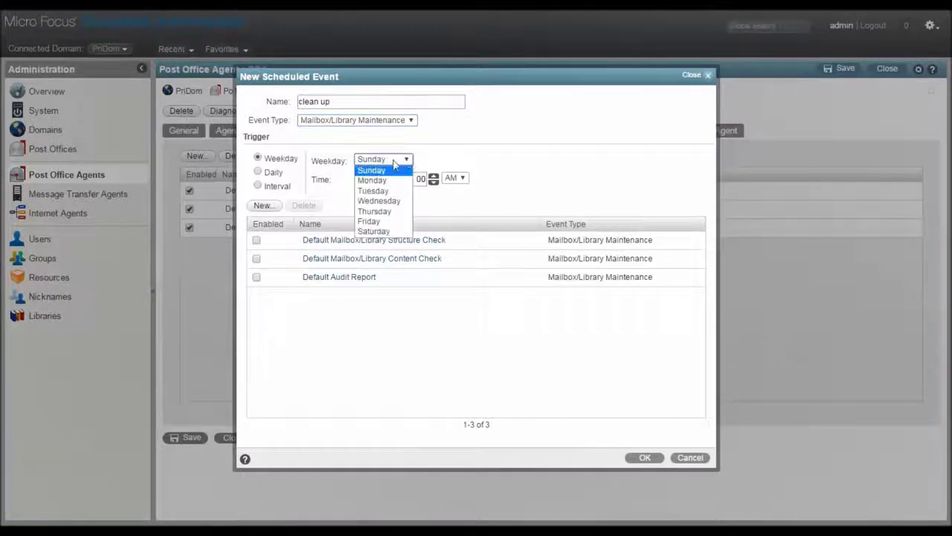
click(370, 221)
click(363, 180)
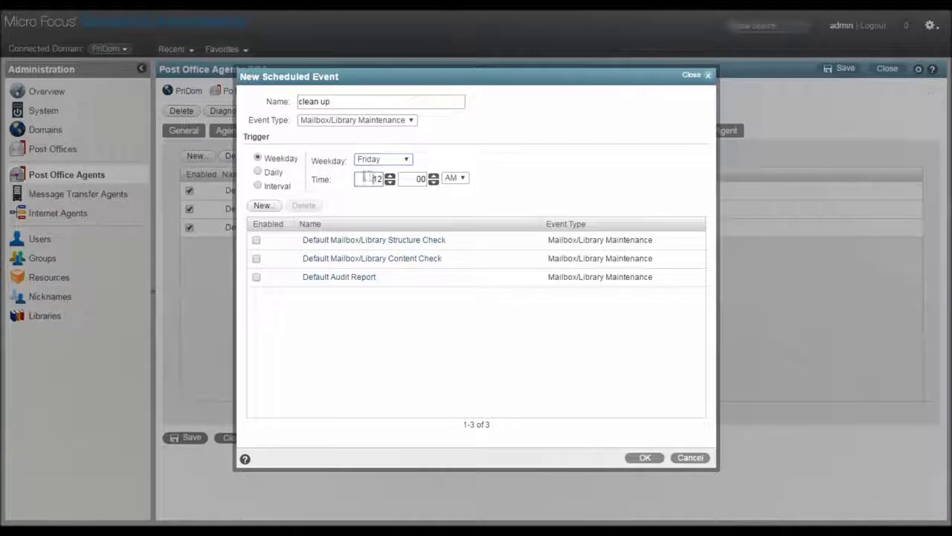
text(5)
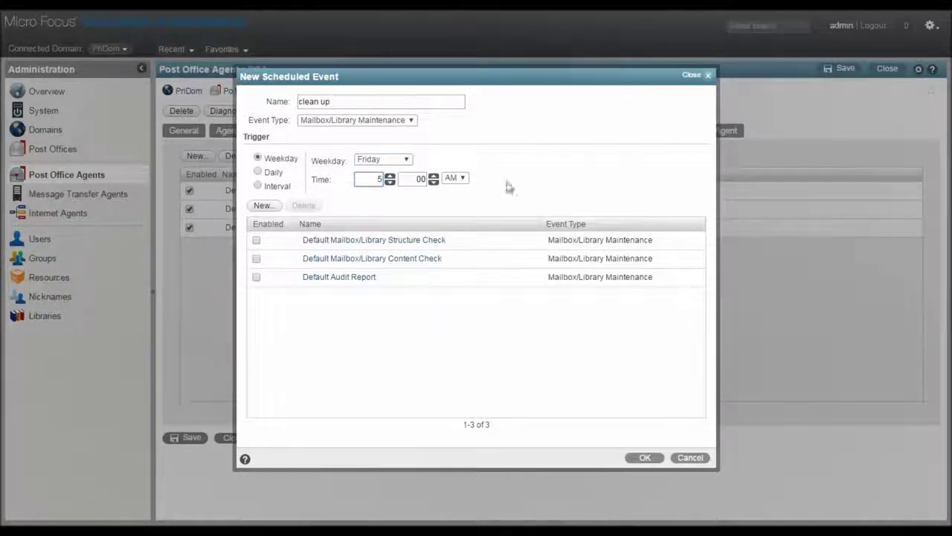
click(462, 178)
click(457, 203)
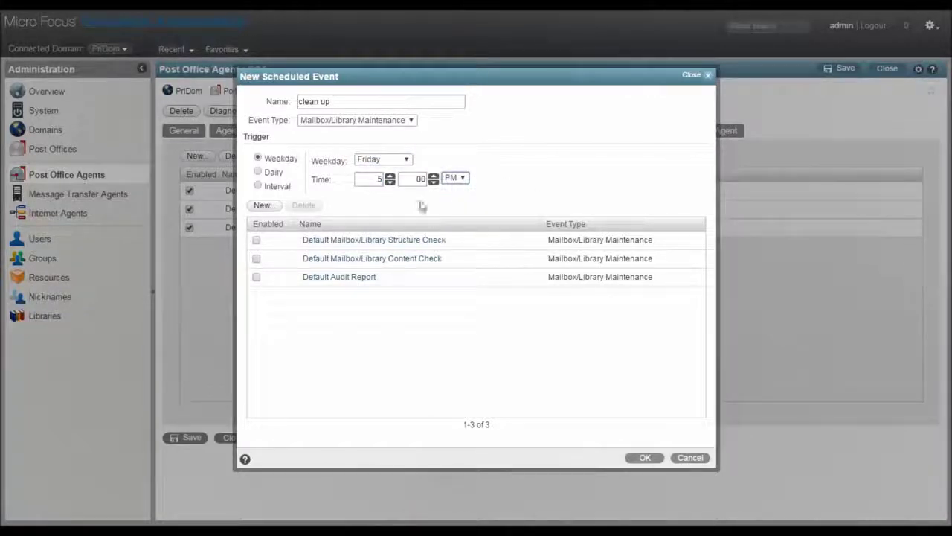
- Add an Expire/Reduce Messages action named "clean" with Expire and reduce selected, and enable it for the clean up event
click(282, 206)
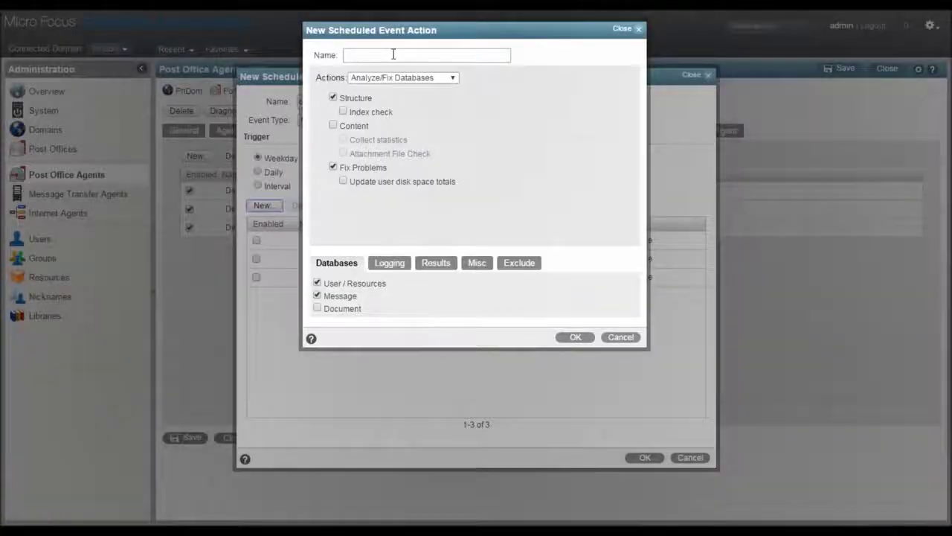
click(393, 54)
text(clea)
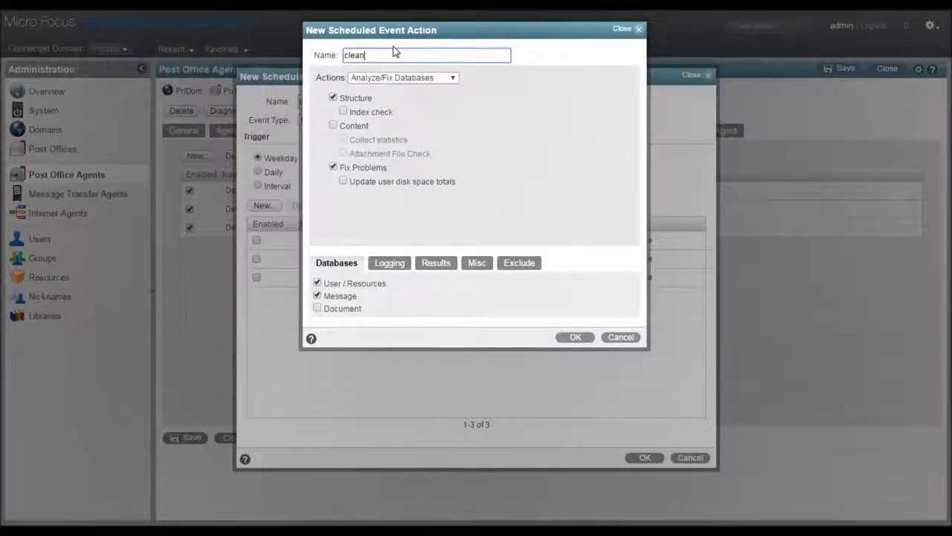
text(n)
click(402, 77)
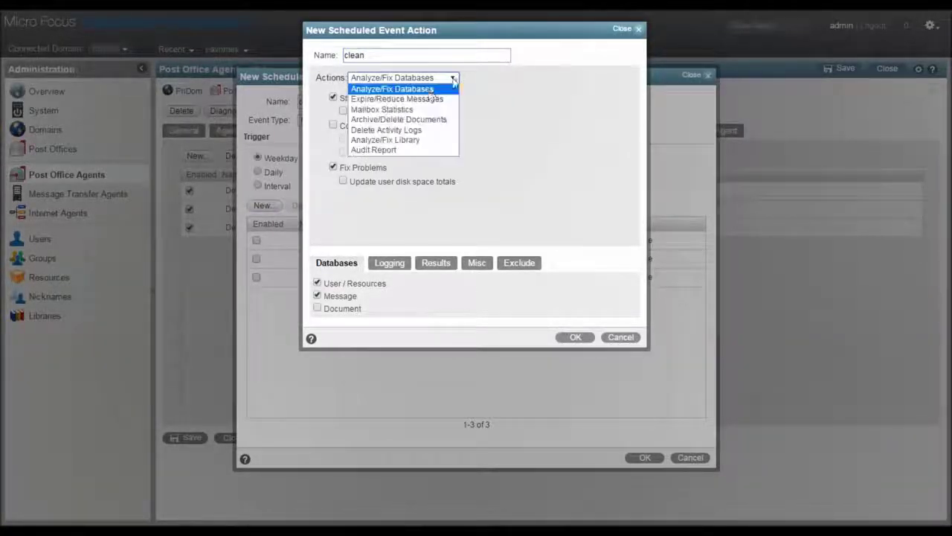
click(393, 99)
click(334, 112)
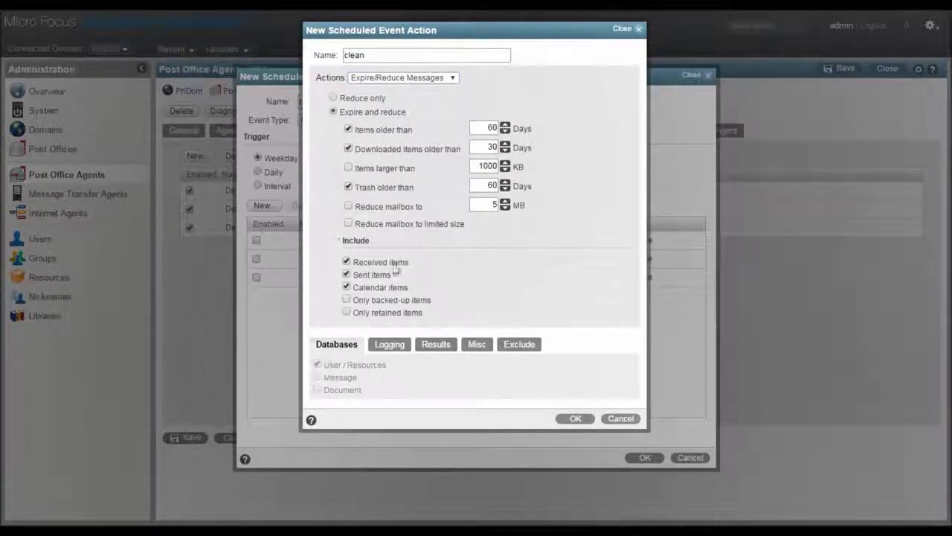
click(577, 419)
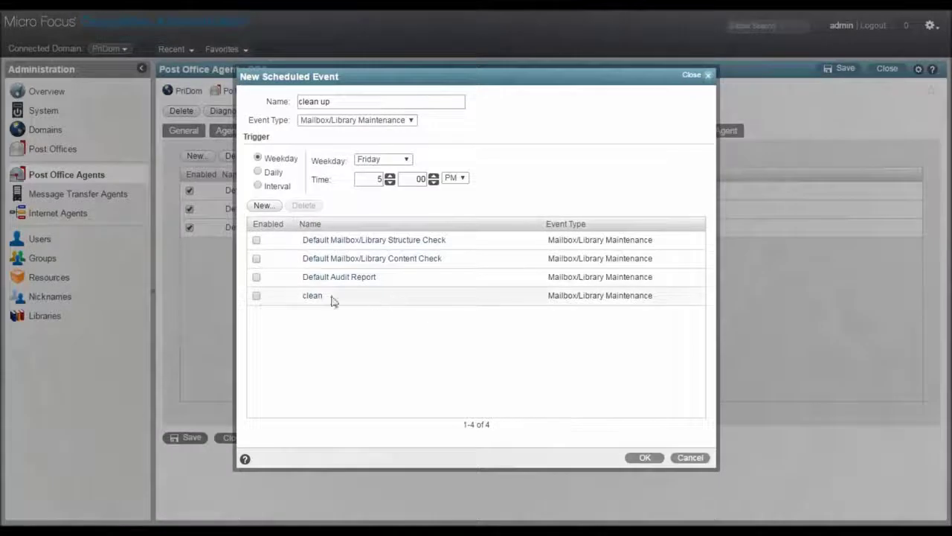
click(256, 297)
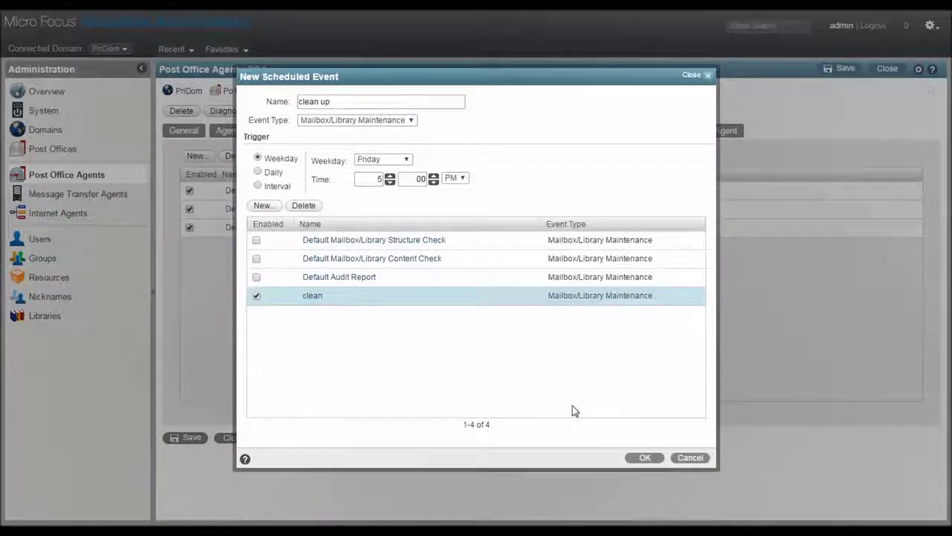
click(645, 458)
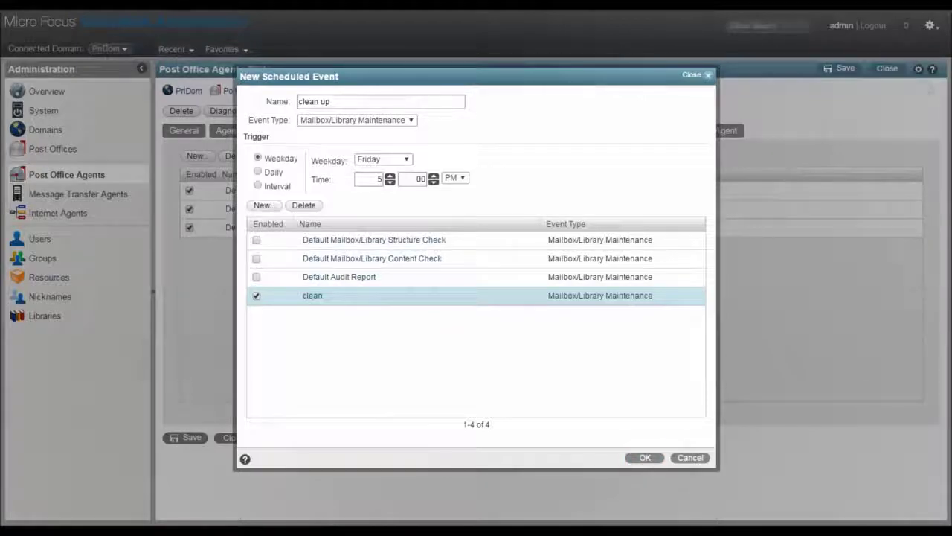